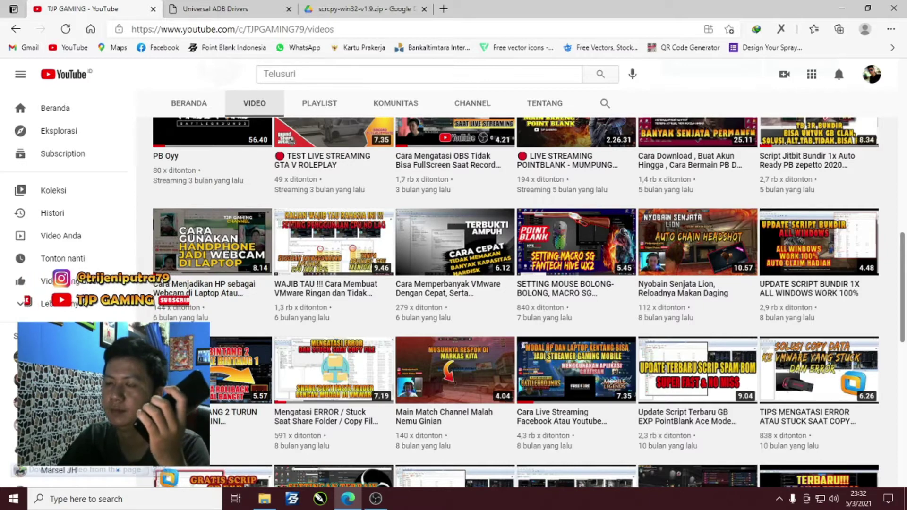
# - Download UniversalAdbDriverSetup.msi from the Universal ADB Drivers page
pyautogui.click(243, 10)
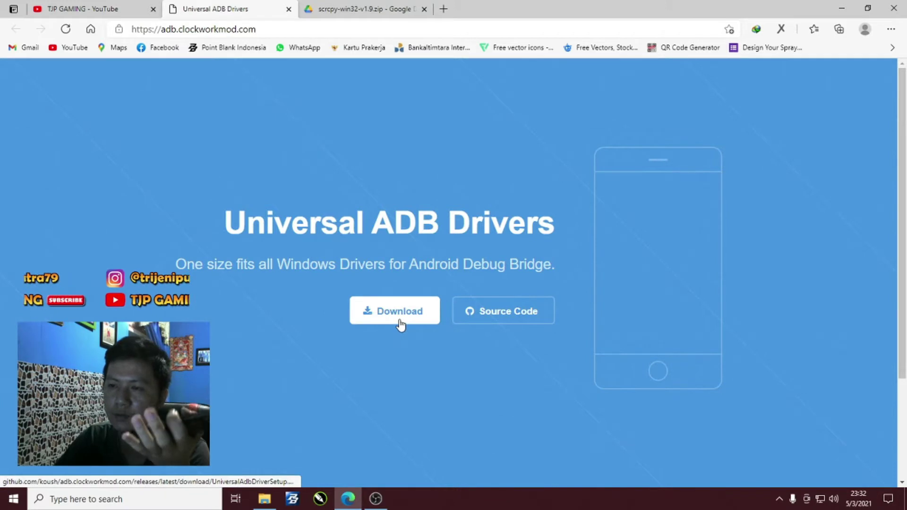
pyautogui.click(398, 320)
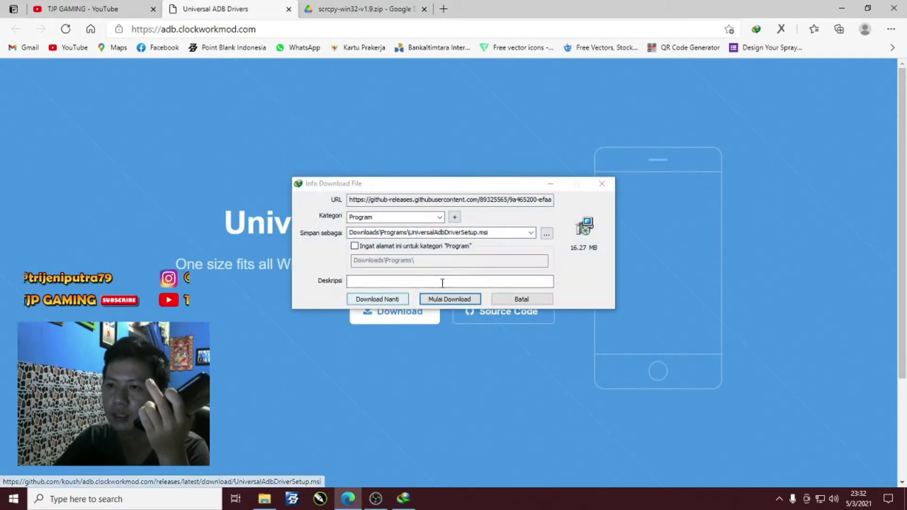
pyautogui.click(462, 300)
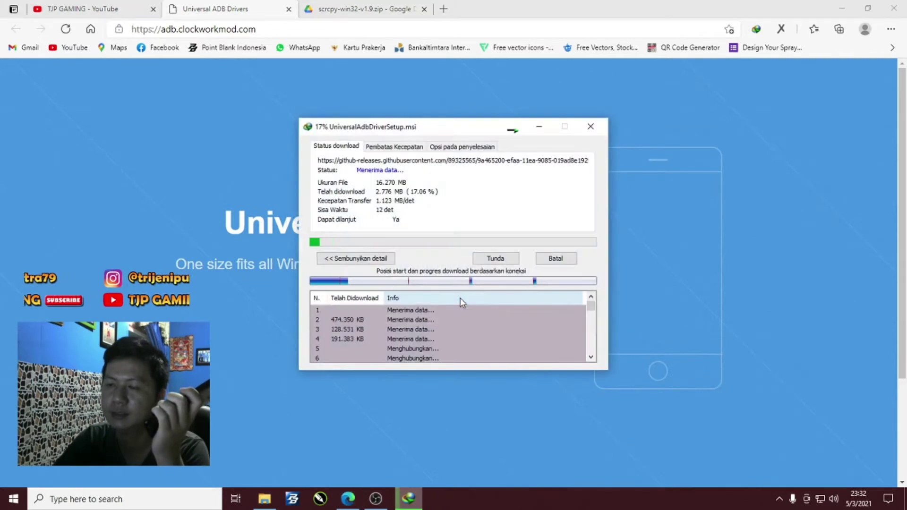
# - Open the video "Cara Live Streaming Facebook Atau Youtube Gaming Modal Laptop dan Hp Kentang" and bring its description's download links into view
pyautogui.click(352, 6)
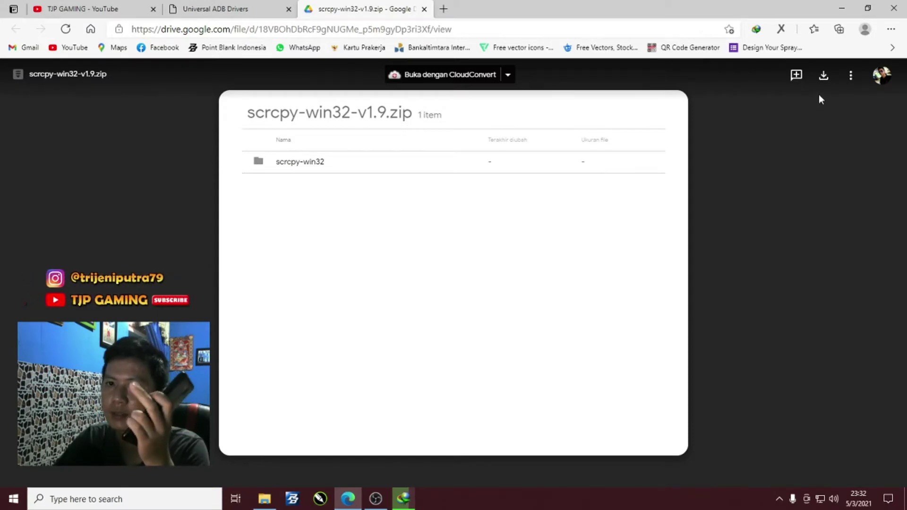
pyautogui.click(245, 11)
pyautogui.click(90, 9)
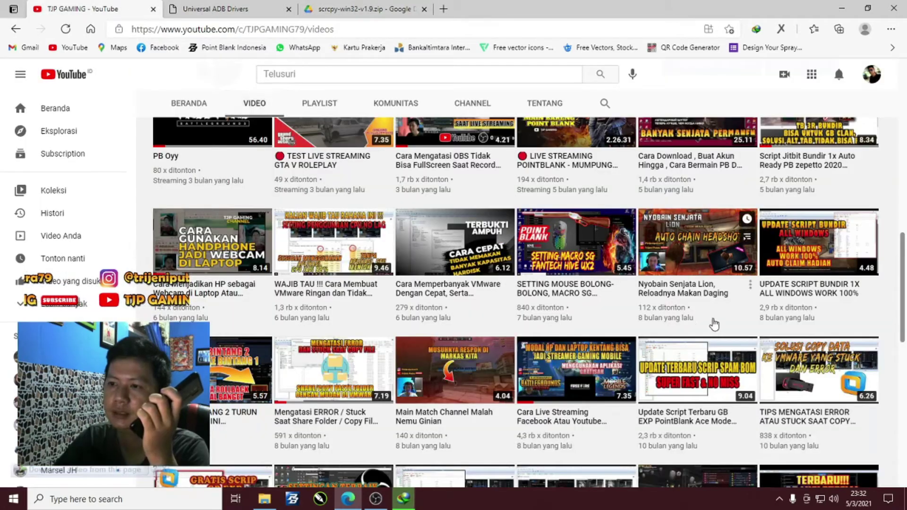
pyautogui.click(568, 367)
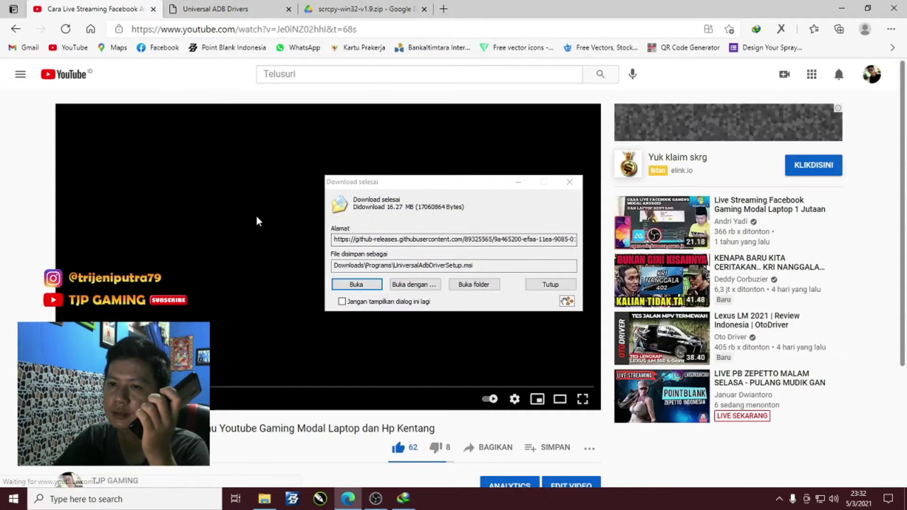
pyautogui.scroll(-5, 257, 221)
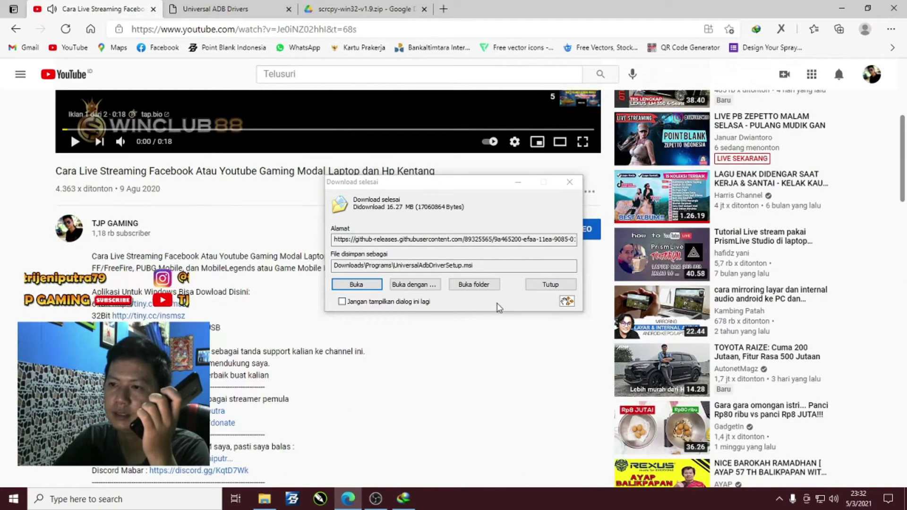
pyautogui.click(518, 184)
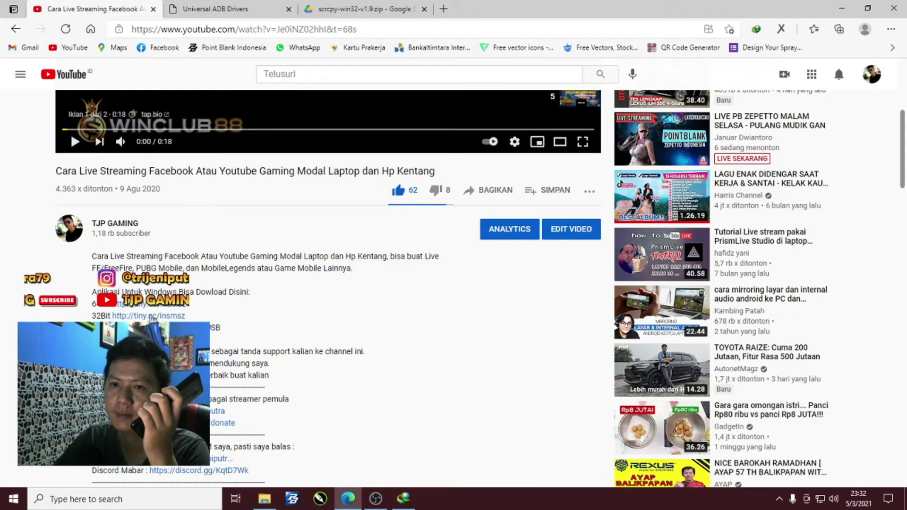
# - Open the 64-bit scrcpy download page from the video description and close the duplicate win32 page
pyautogui.click(152, 316)
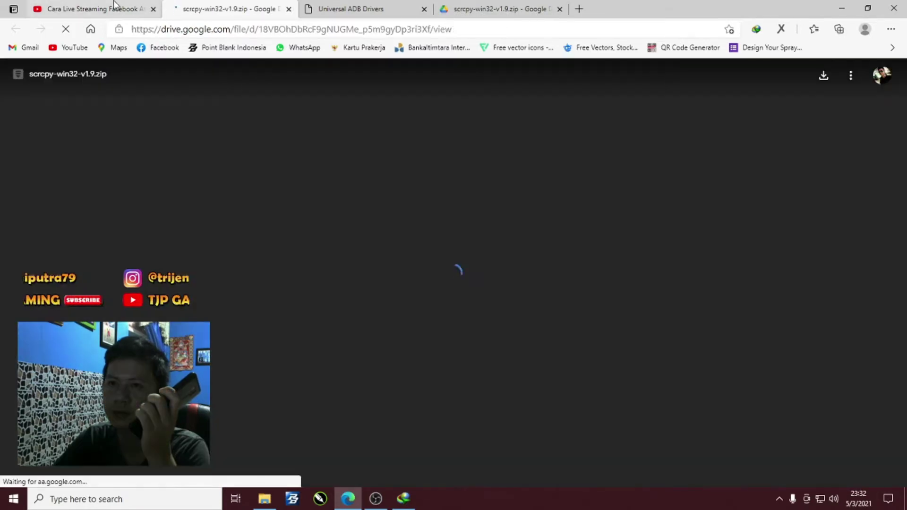
pyautogui.click(94, 8)
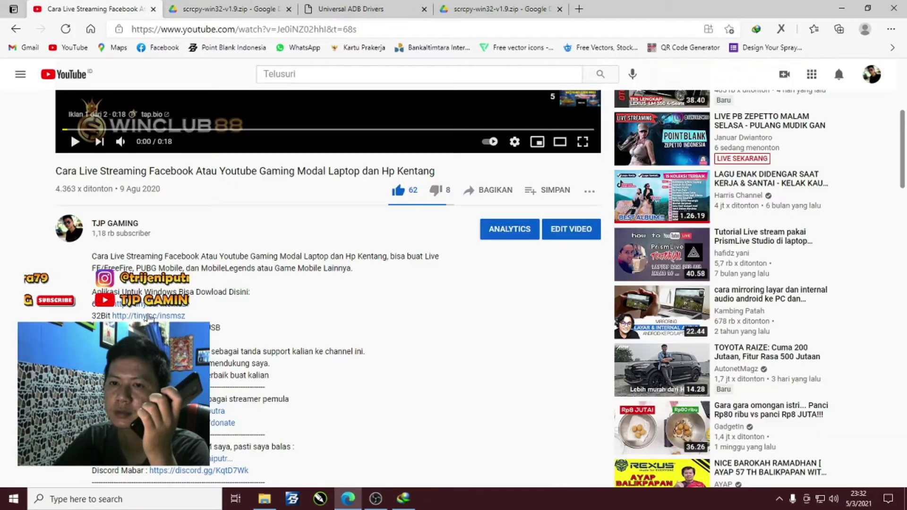
pyautogui.click(150, 316)
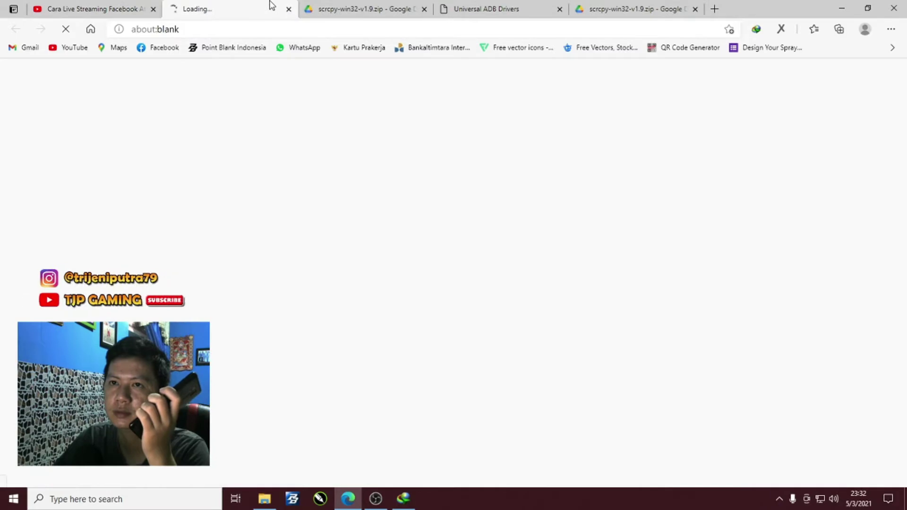
pyautogui.click(424, 9)
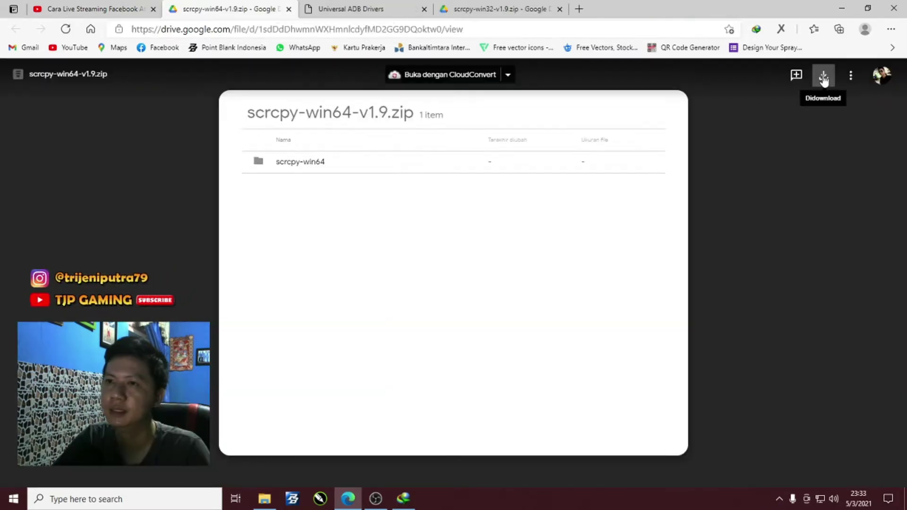
# - Check the system type in This PC's properties to find out whether Windows is 32-bit or 64-bit
pyautogui.click(265, 498)
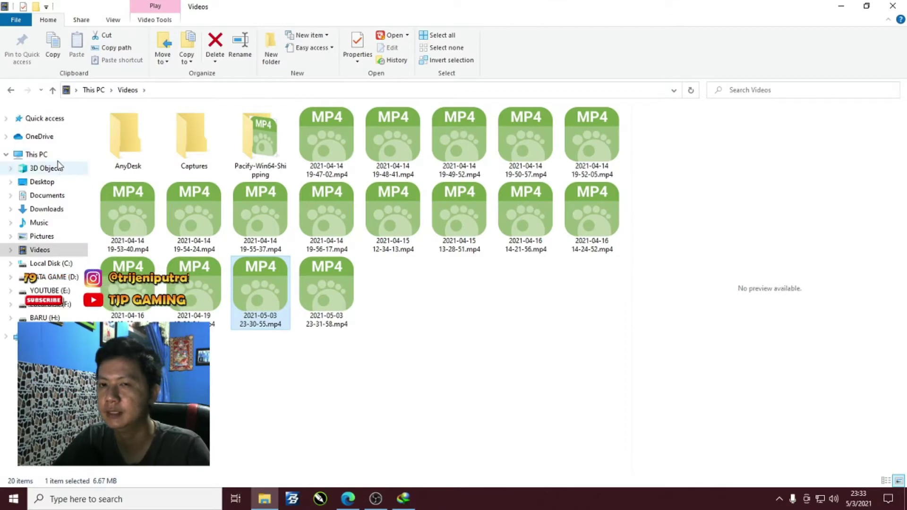
pyautogui.click(37, 154)
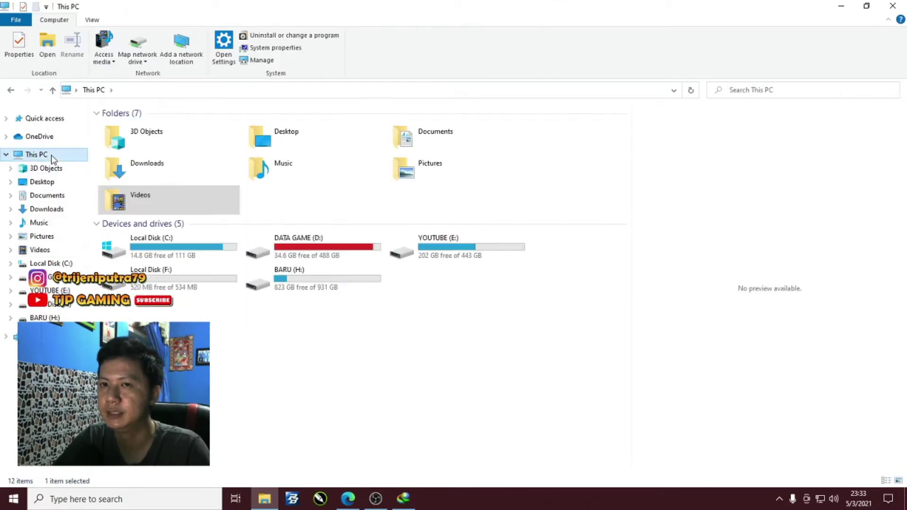
pyautogui.rightClick(52, 158)
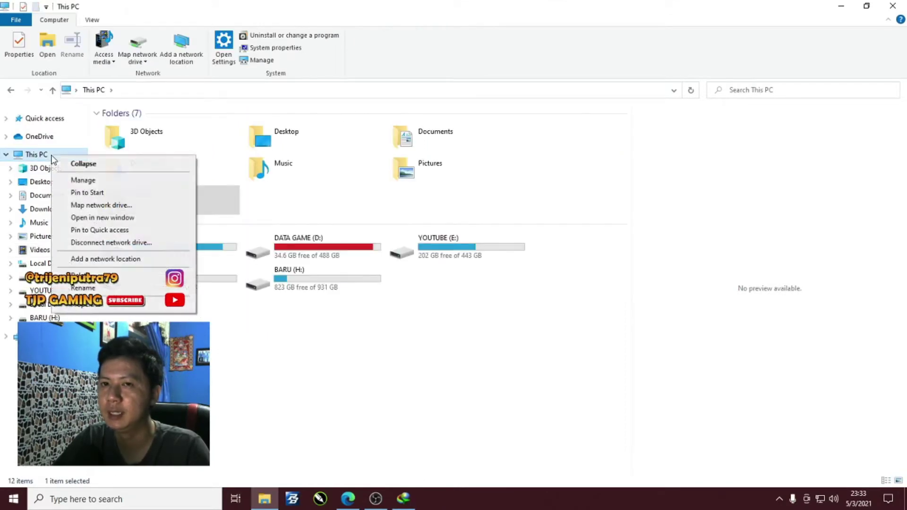
pyautogui.click(108, 308)
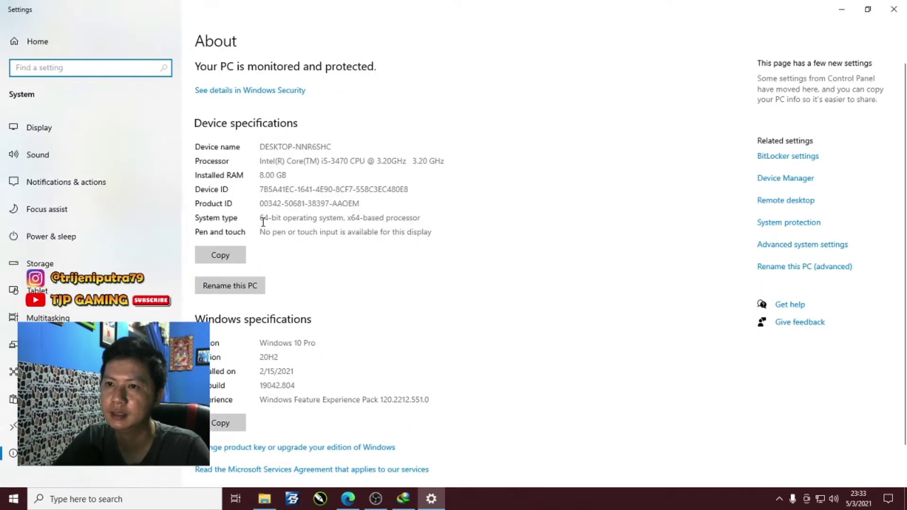
pyautogui.moveTo(262, 218); pyautogui.dragTo(284, 221)
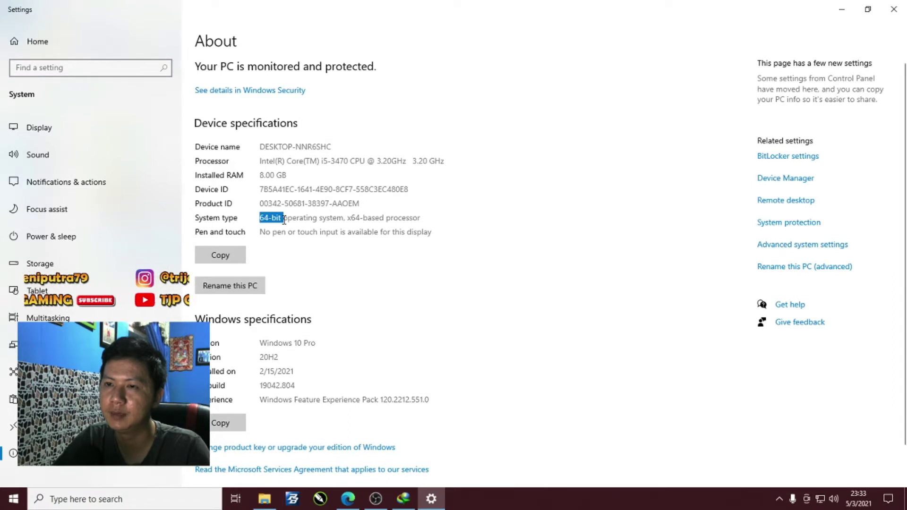
pyautogui.click(322, 225)
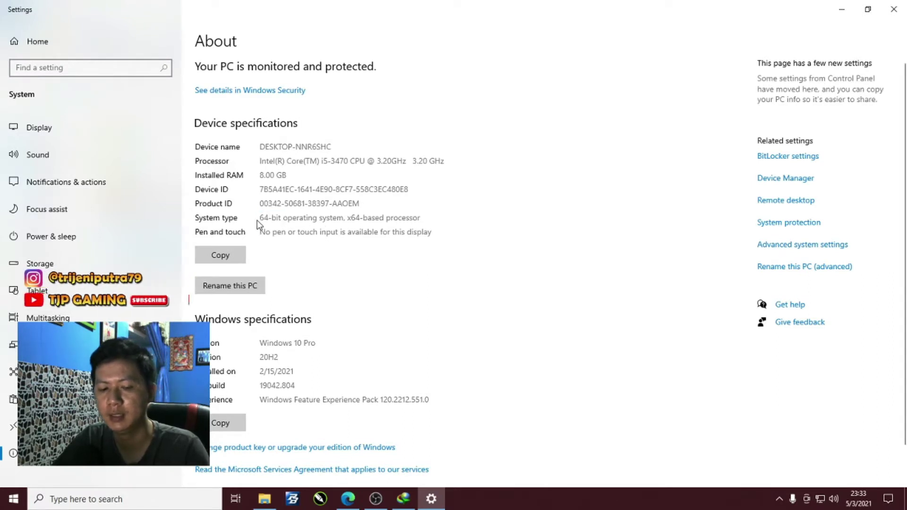
pyautogui.click(894, 9)
pyautogui.click(893, 5)
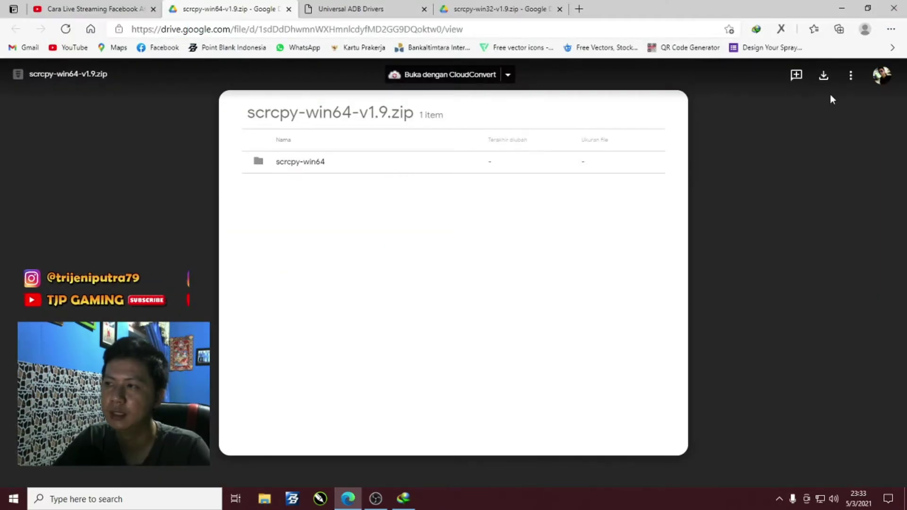
# - Request the download of scrcpy-win64-v1.9.zip and close the ADB drivers, win32 and blank download pages
pyautogui.click(824, 75)
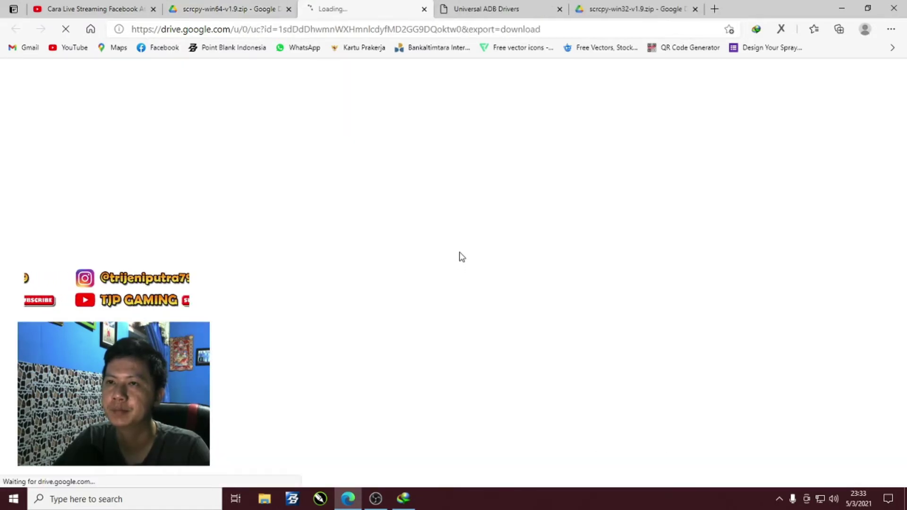
pyautogui.click(515, 9)
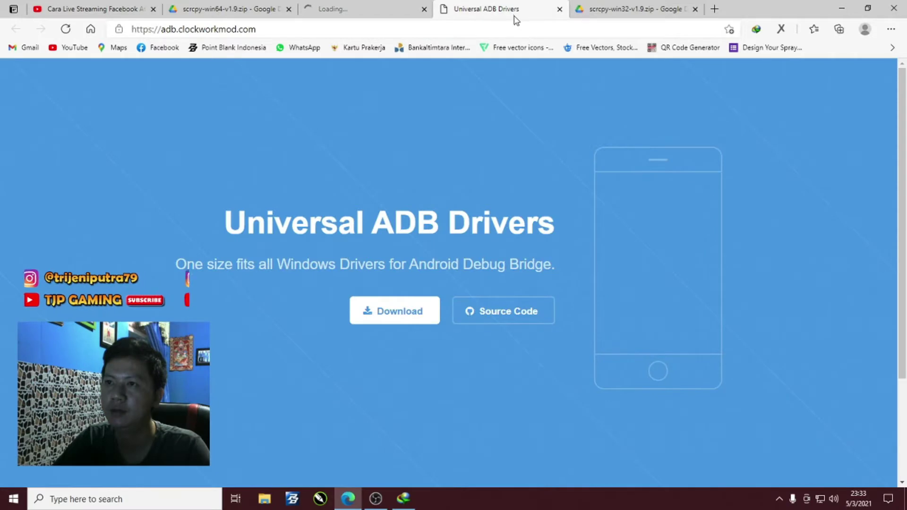
pyautogui.click(560, 9)
pyautogui.click(560, 9)
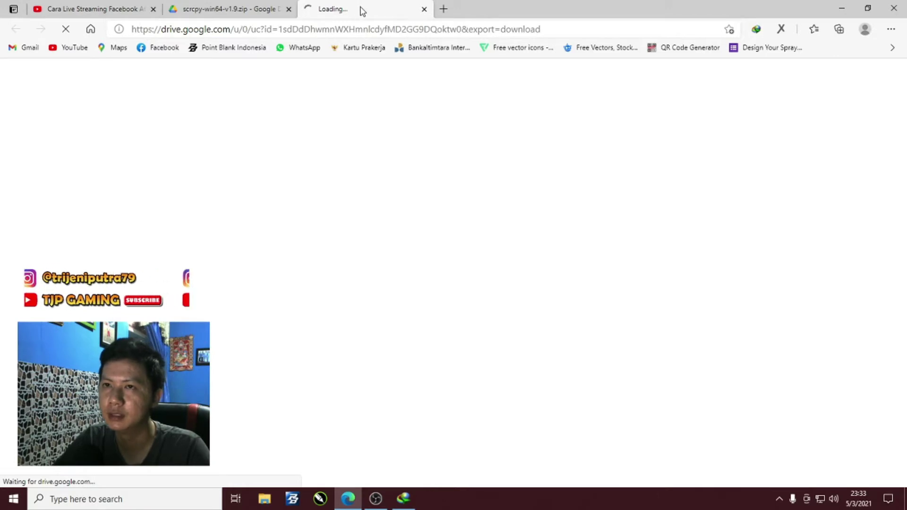
pyautogui.click(425, 10)
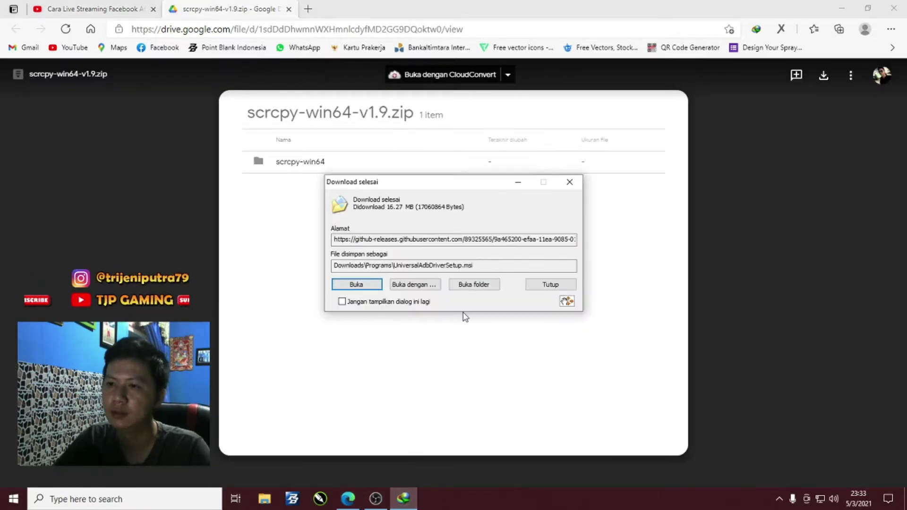
# - Open the folder containing the downloaded driver and launch UniversalAdbDriverSetup.msi
pyautogui.click(474, 285)
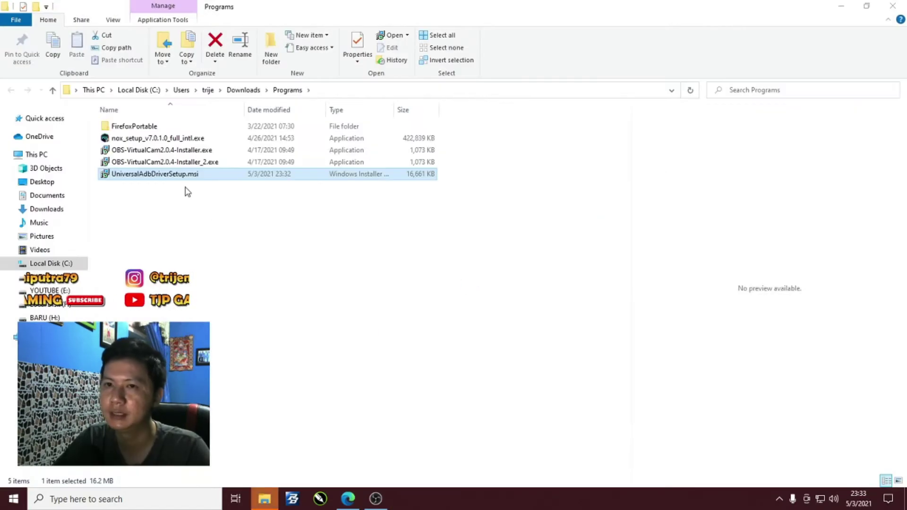
pyautogui.doubleClick(211, 176)
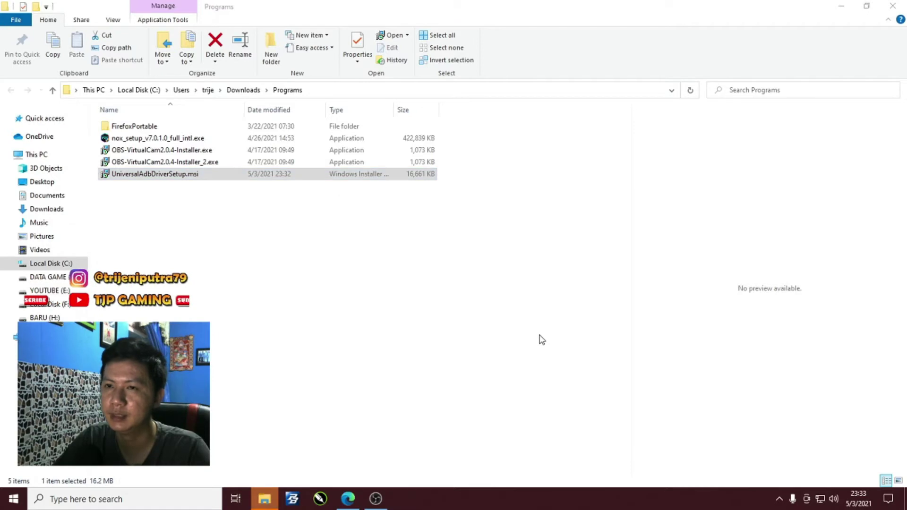
pyautogui.click(264, 500)
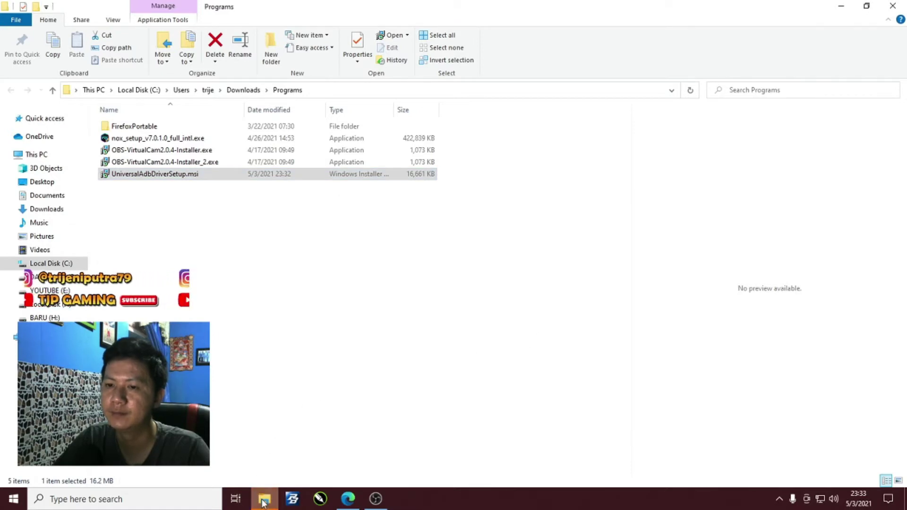
pyautogui.click(403, 499)
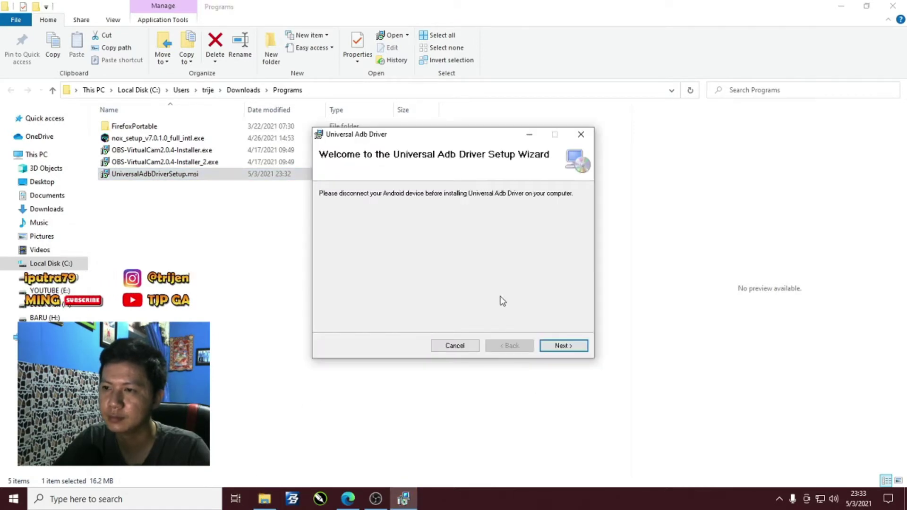
# - Install Universal Adb Driver for Everyone in its default folder and close the finished setup wizard
pyautogui.click(561, 347)
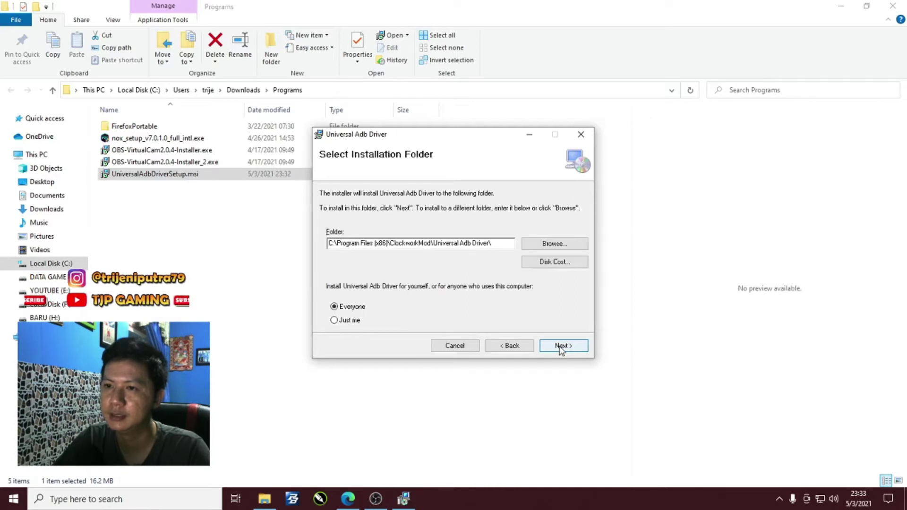
pyautogui.click(560, 346)
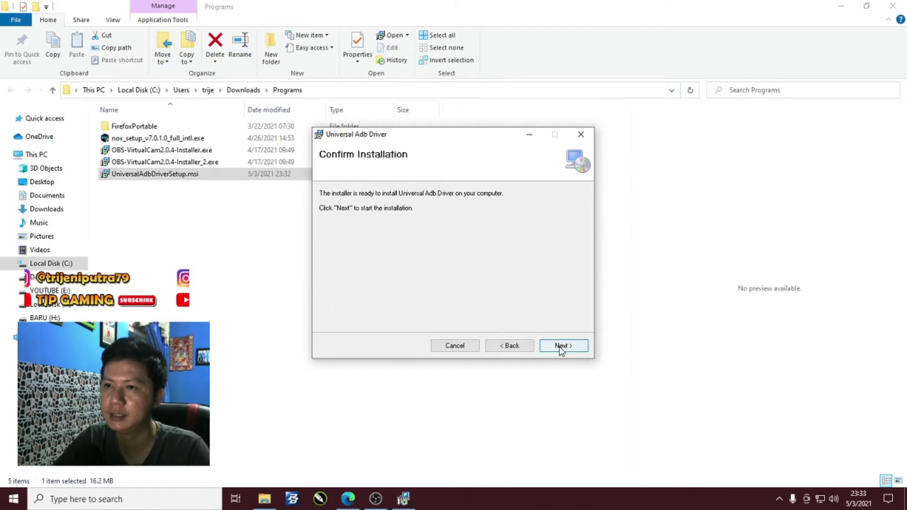
pyautogui.click(560, 347)
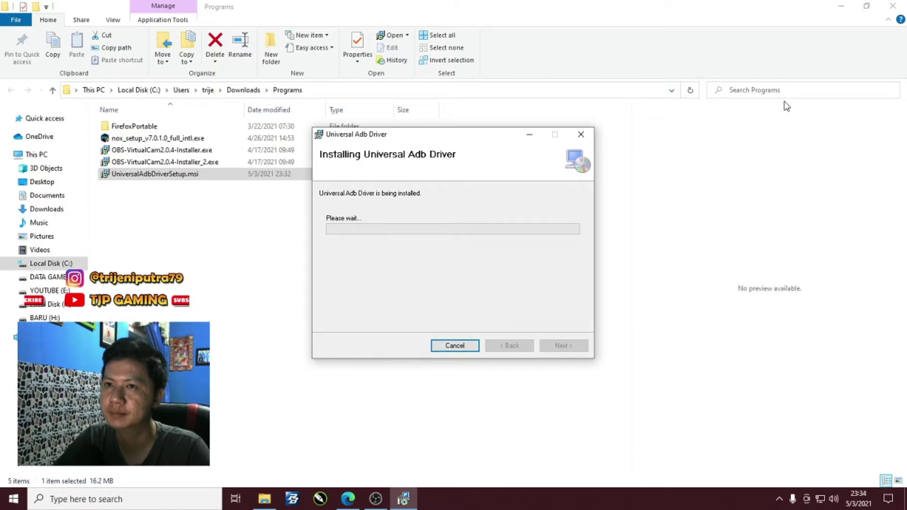
pyautogui.click(842, 6)
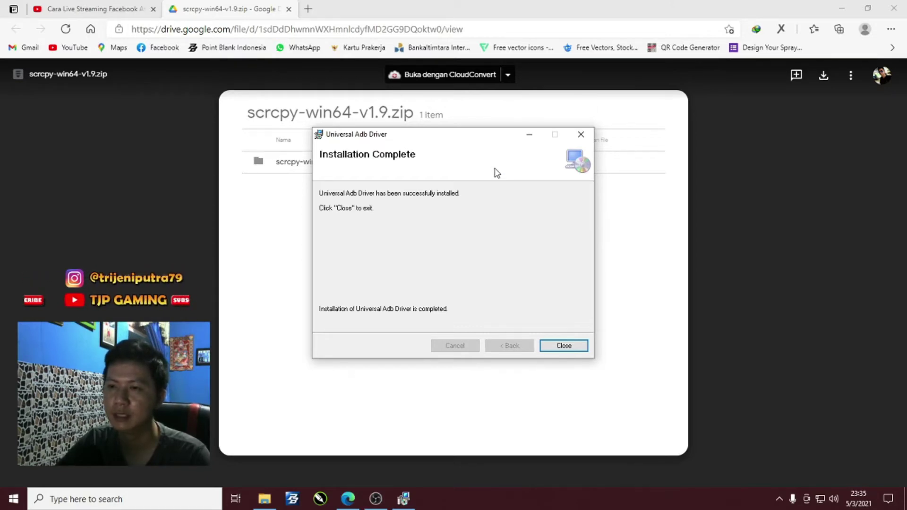
pyautogui.click(570, 346)
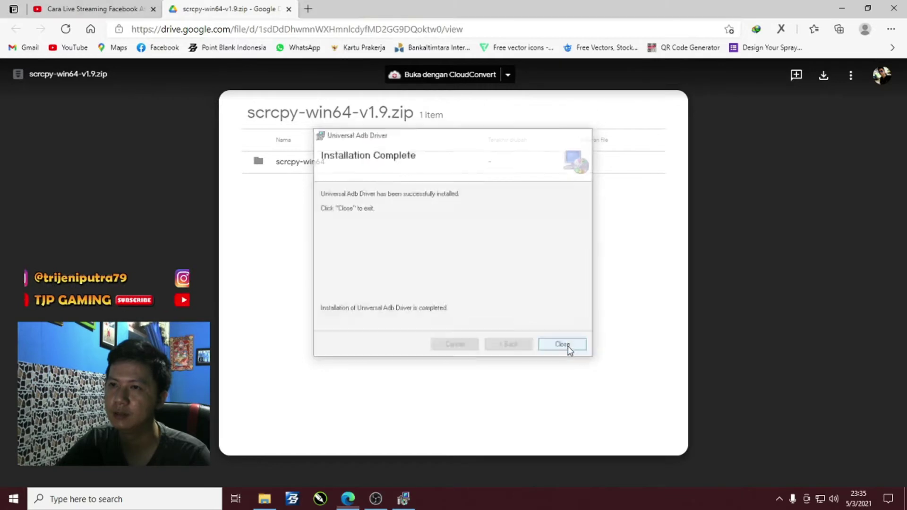
# - Look at the YOUTUBE (E:) drive in File Explorer and return to the scrcpy-win64-v1.9.zip page in the browser
pyautogui.click(272, 507)
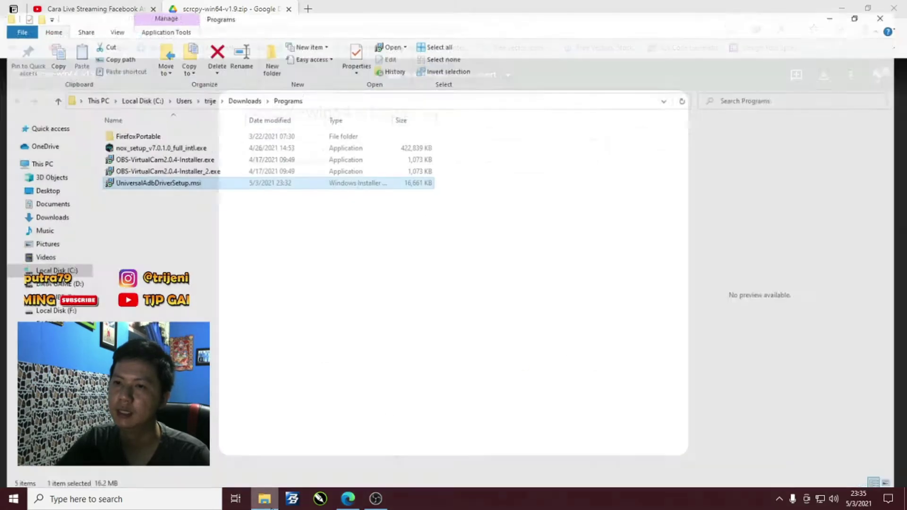
pyautogui.click(79, 291)
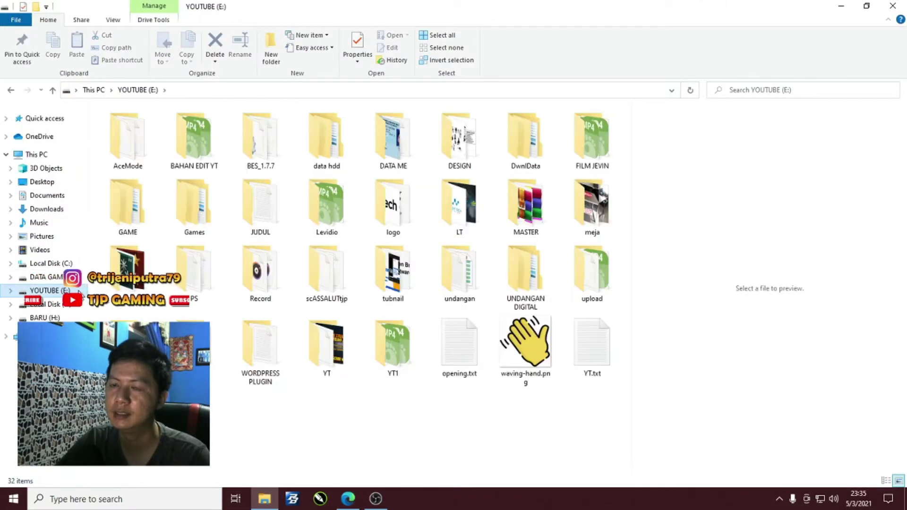
pyautogui.click(348, 498)
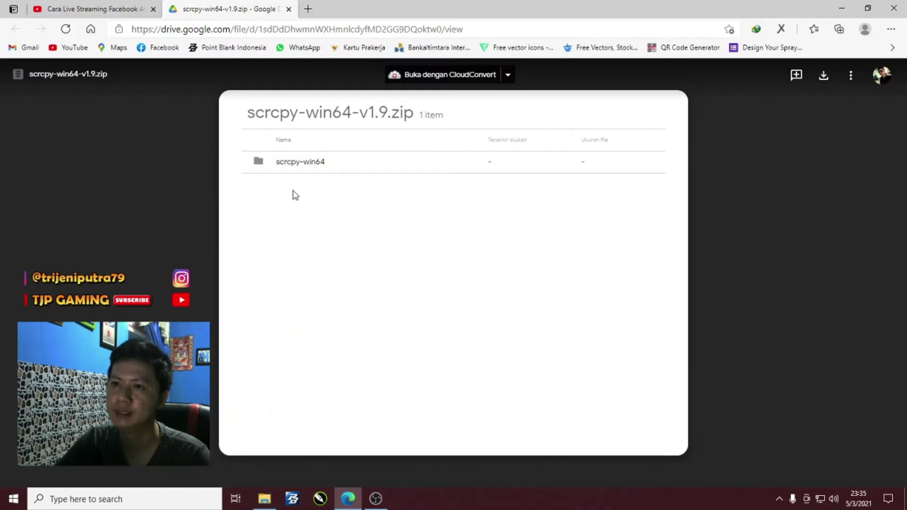
# - Look for the downloaded scrcpy package in the Compressed folder under Downloads
pyautogui.click(266, 497)
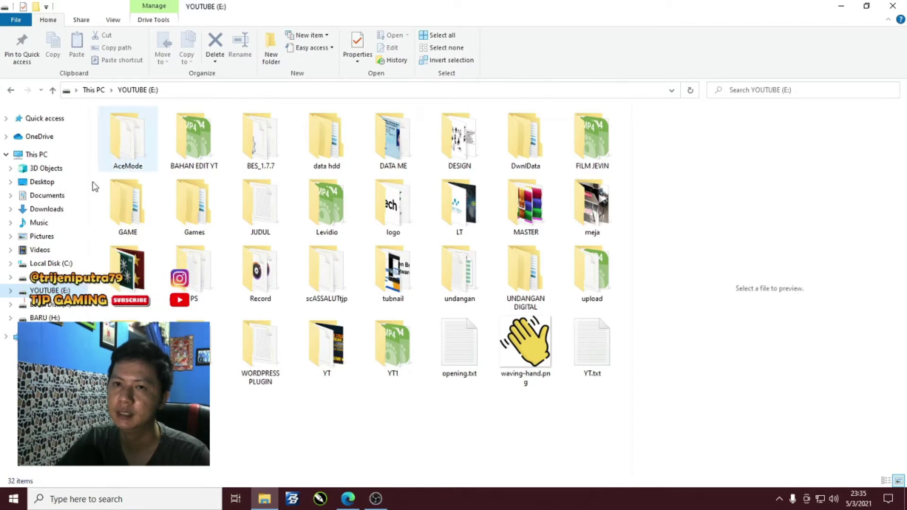
pyautogui.click(53, 209)
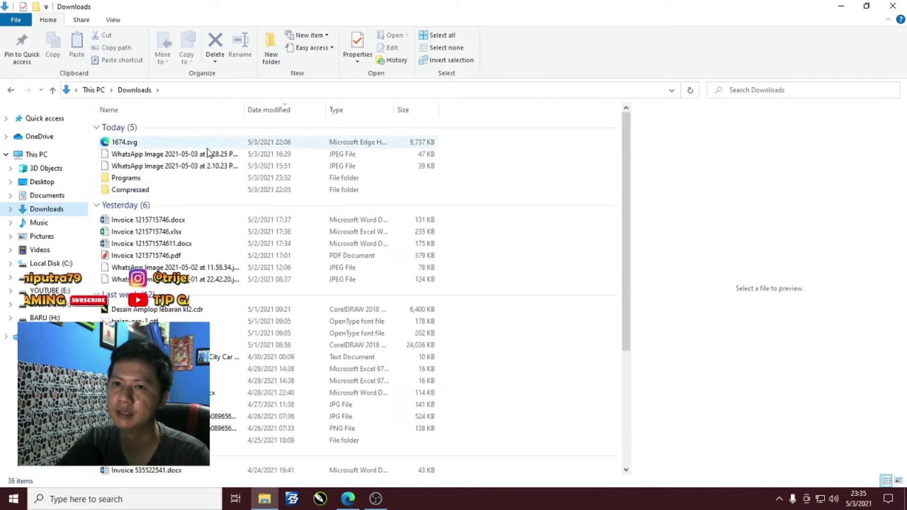
pyautogui.doubleClick(181, 191)
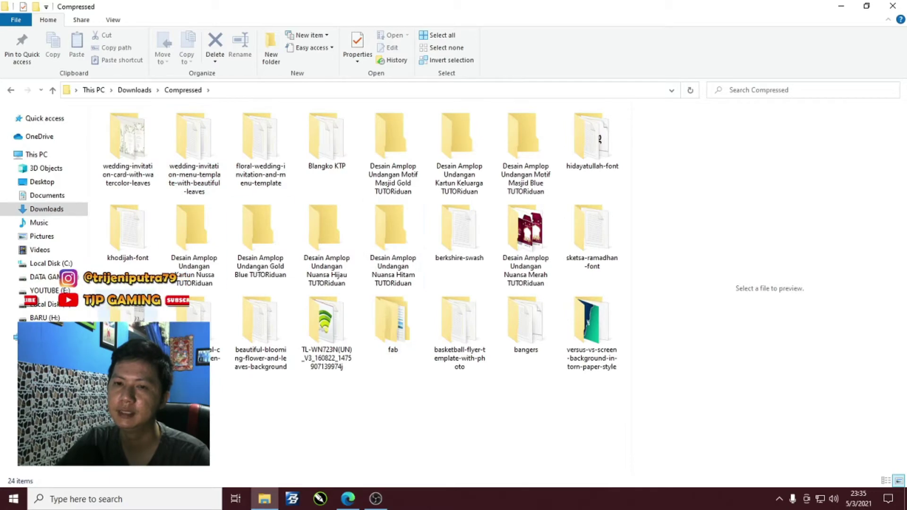
# - Open scrcpy-win64 inside the scrcpy-win64-v1.9 folder on DATA GAME (D:) and select scrcpy.exe
pyautogui.click(66, 292)
pyautogui.click(65, 279)
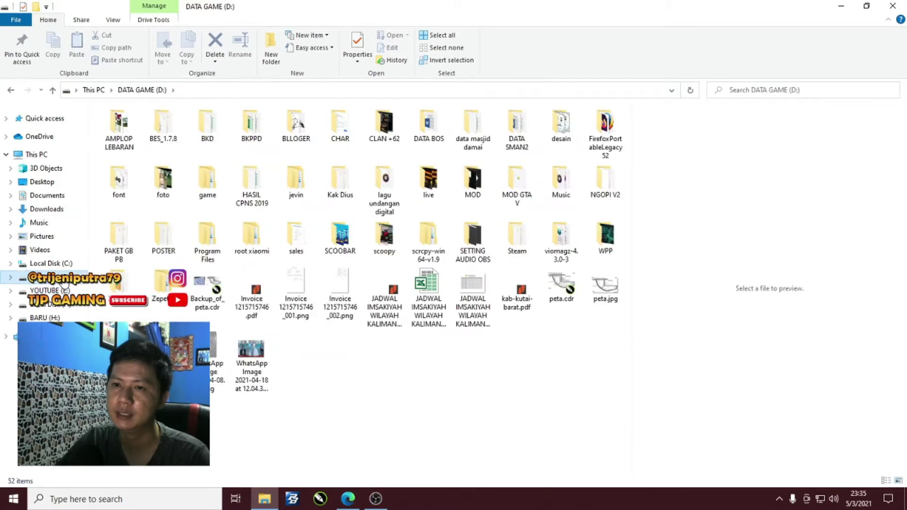
pyautogui.click(66, 291)
pyautogui.click(66, 278)
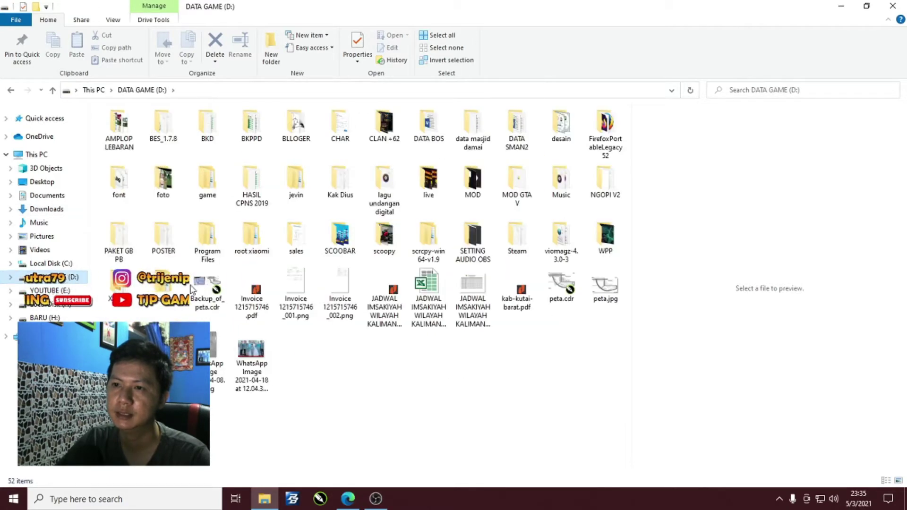
pyautogui.click(439, 245)
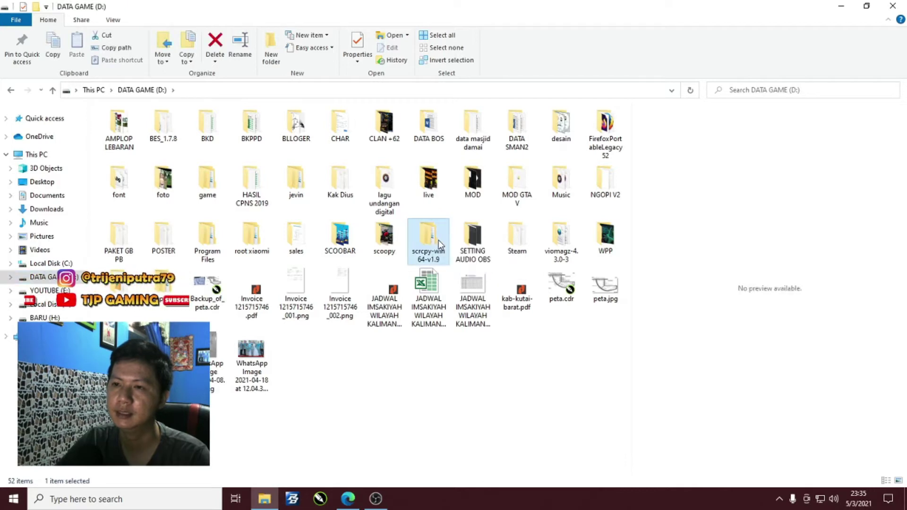
pyautogui.doubleClick(442, 242)
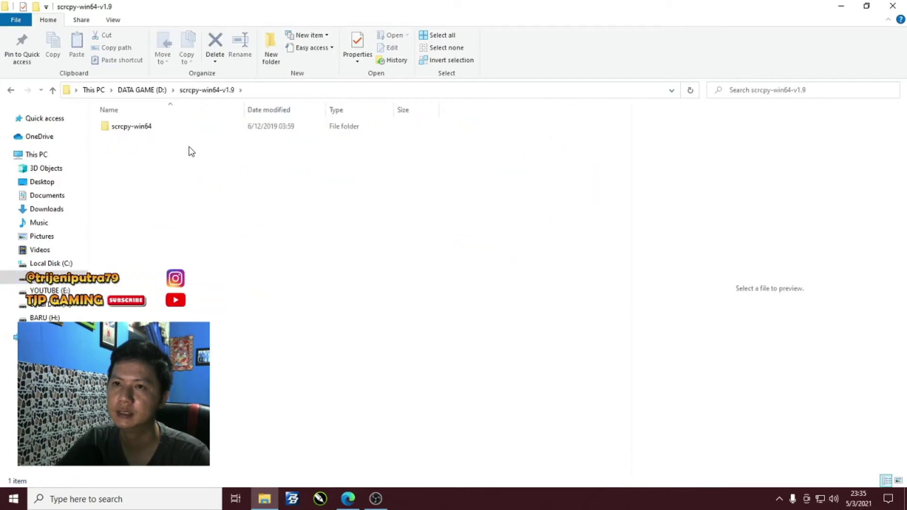
pyautogui.doubleClick(188, 127)
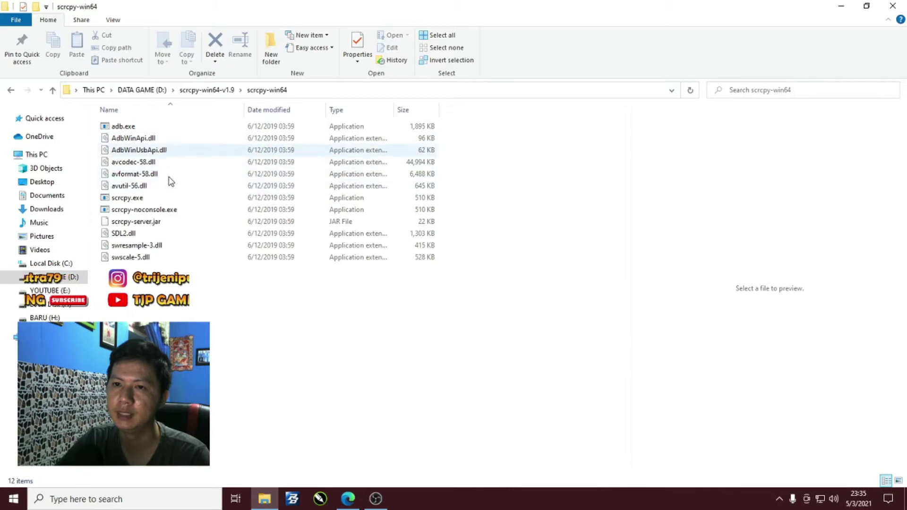
pyautogui.click(184, 200)
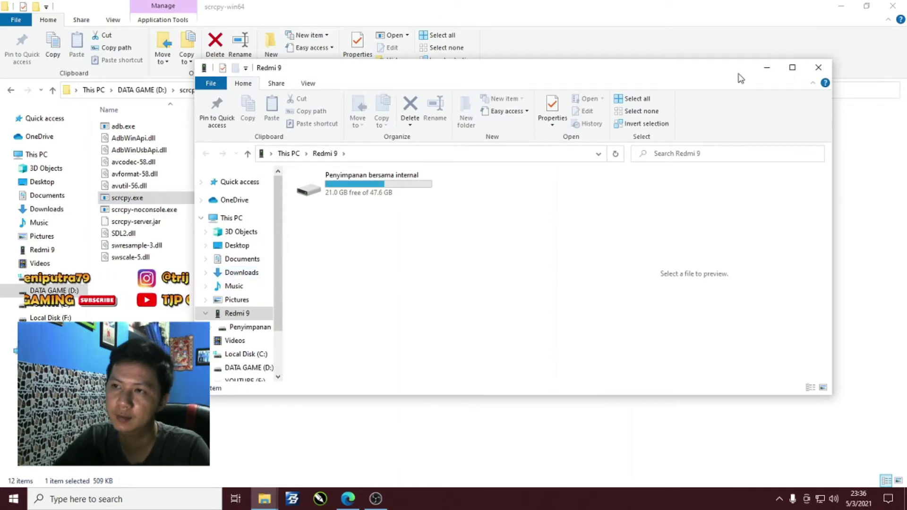
# - Close the Redmi 9 window and run scrcpy.exe as administrator to mirror the connected phone
pyautogui.click(818, 68)
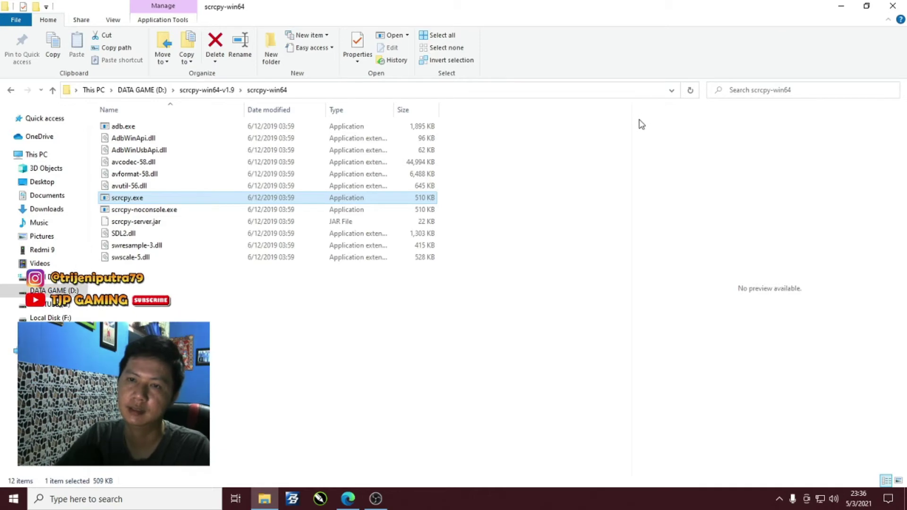
pyautogui.click(385, 313)
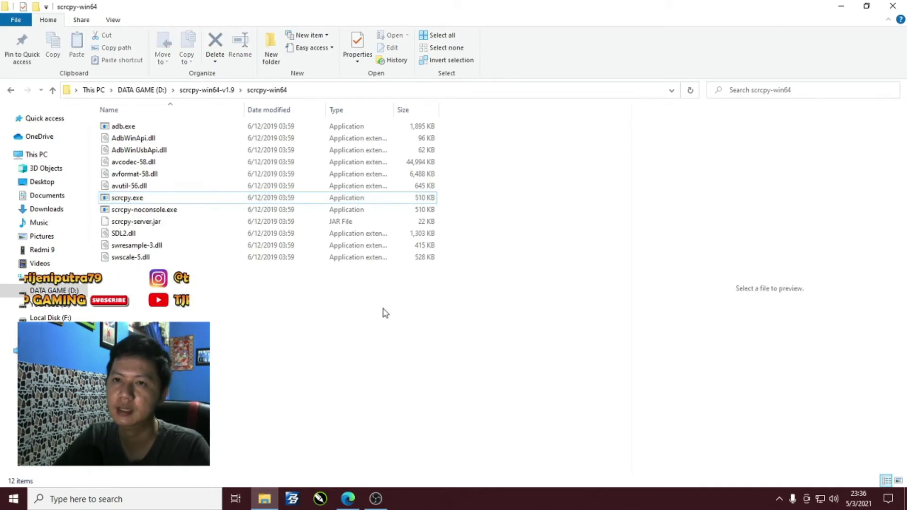
pyautogui.click(179, 200)
pyautogui.rightClick(178, 202)
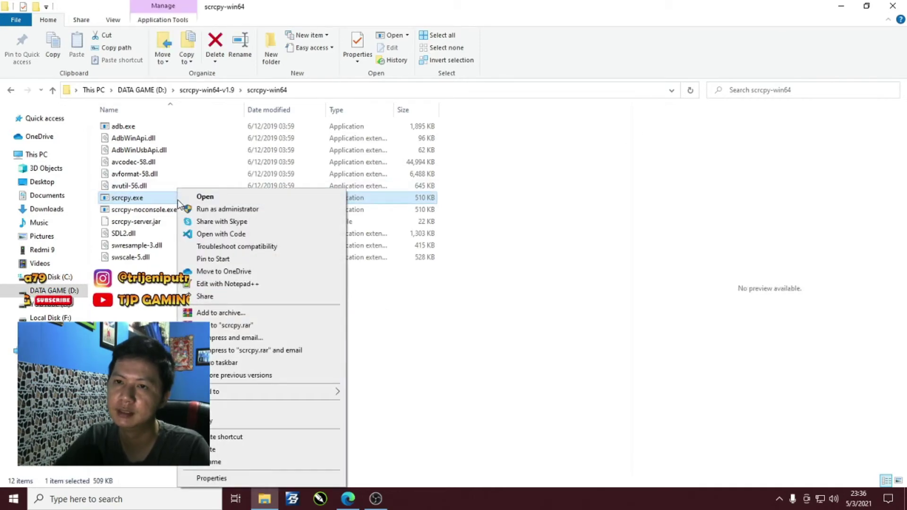
pyautogui.click(205, 211)
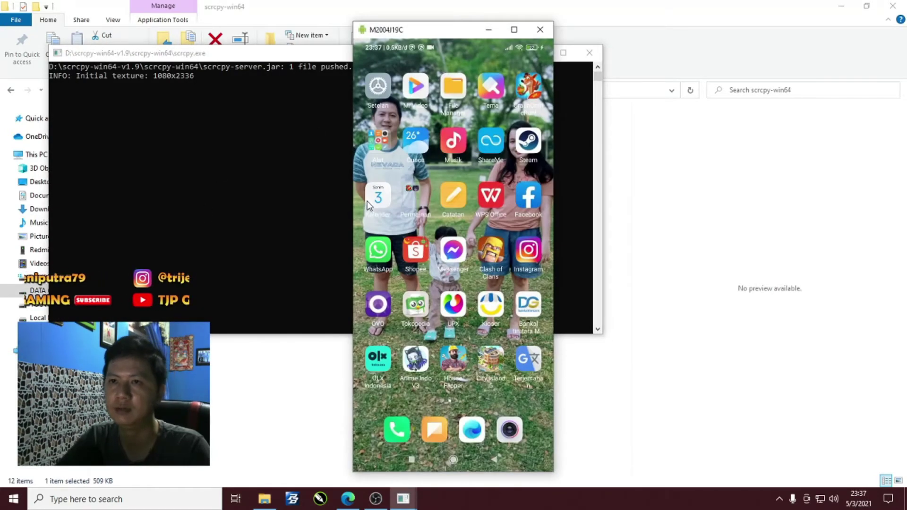
# - Place the mirrored phone window so its full landscape display fits on the desktop, and lower the phone's volume three steps
pyautogui.moveTo(469, 34); pyautogui.dragTo(767, 30)
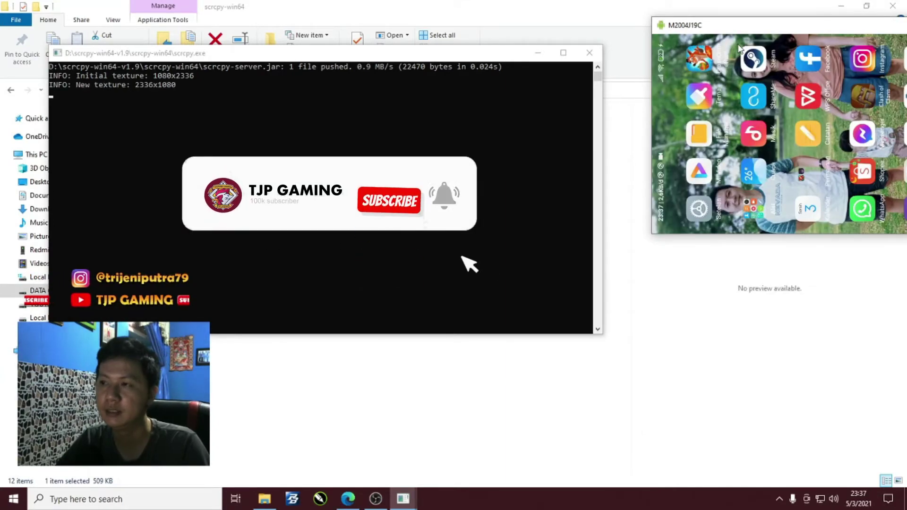
pyautogui.moveTo(769, 26); pyautogui.dragTo(479, 136)
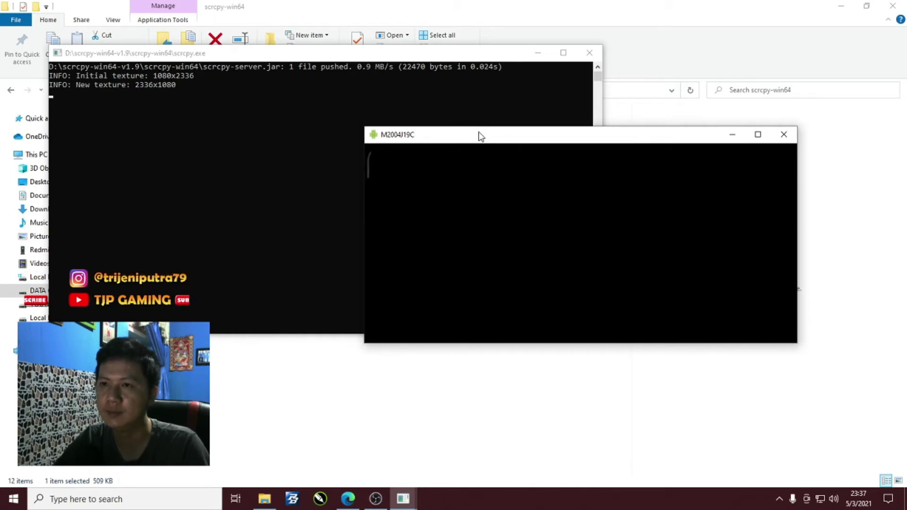
pyautogui.hotkey('ctrl', 'Down')
pyautogui.hotkey('ctrl', 'Down')
pyautogui.hotkey('ctrl', 'Down')
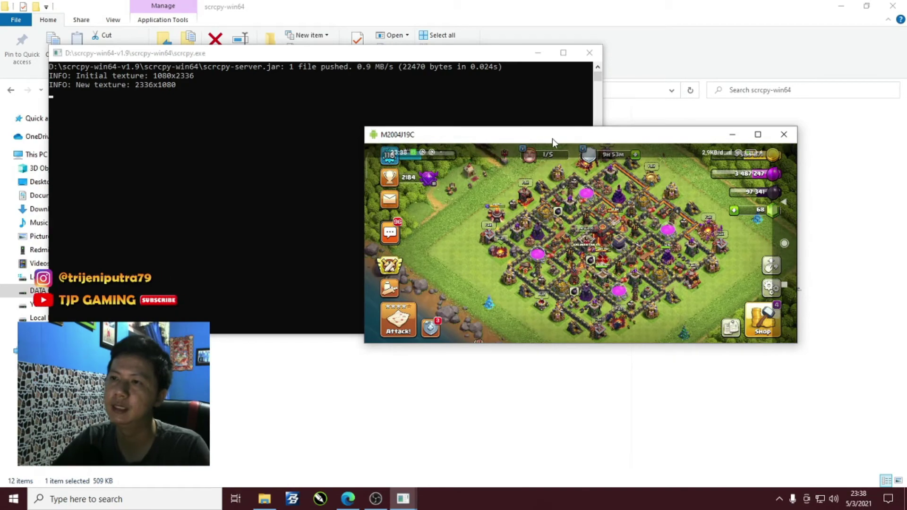
# - Switch to OBS to view its capture preview alongside the mirrored phone window, then minimize OBS and reposition the phone window
pyautogui.moveTo(552, 138); pyautogui.dragTo(659, 110)
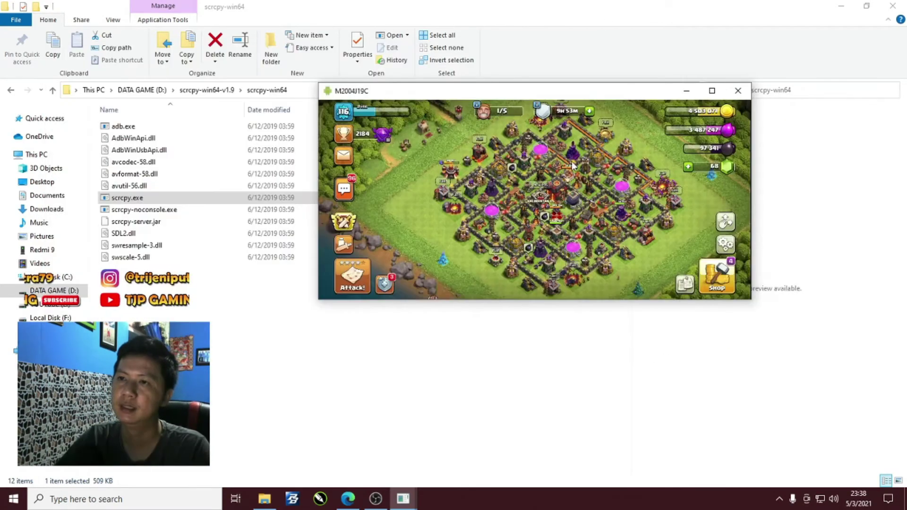
pyautogui.click(375, 499)
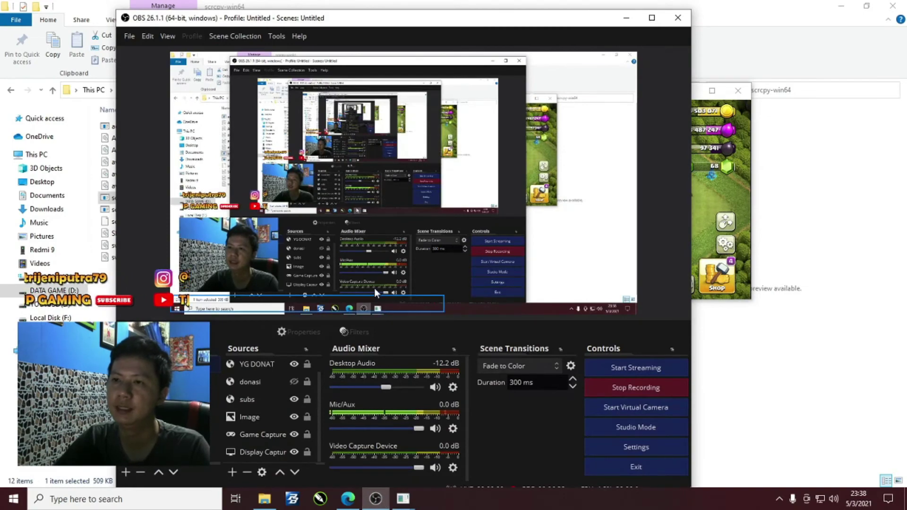
pyautogui.moveTo(537, 27); pyautogui.dragTo(478, 22)
pyautogui.click(647, 95)
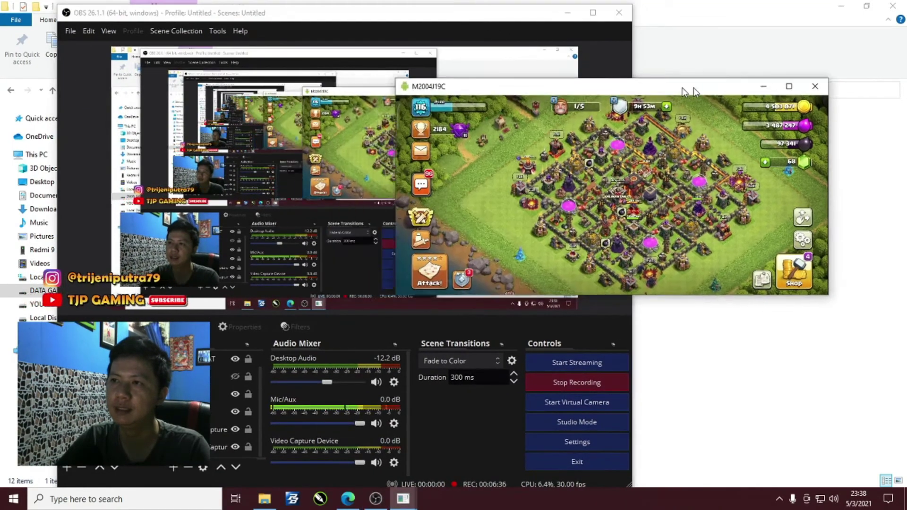
pyautogui.click(389, 34)
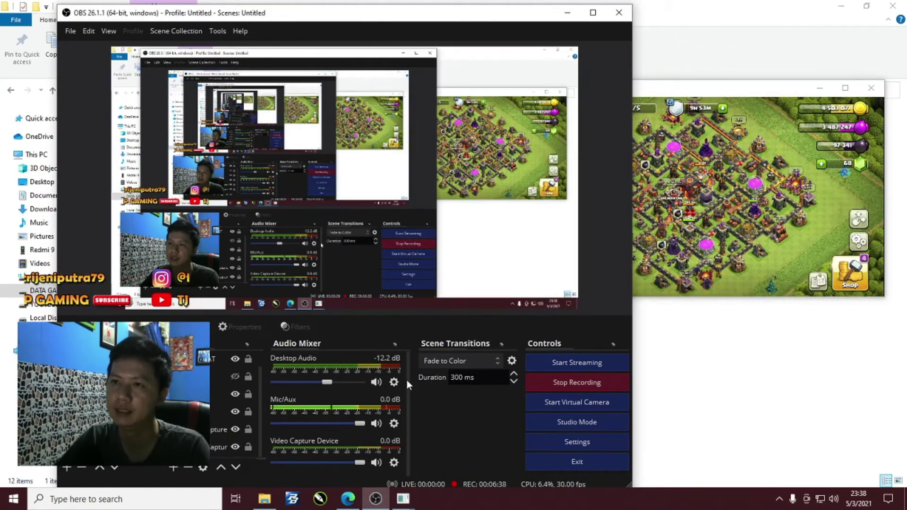
pyautogui.click(568, 15)
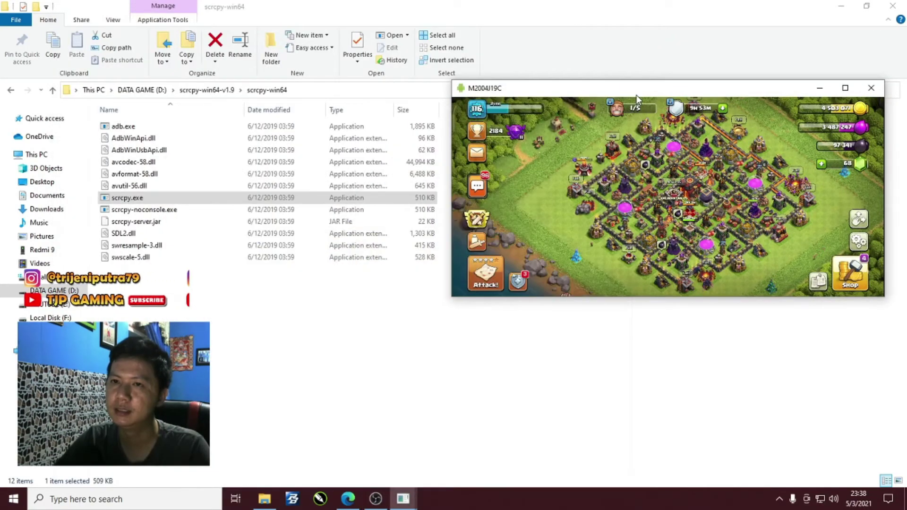
pyautogui.moveTo(637, 95); pyautogui.dragTo(544, 98)
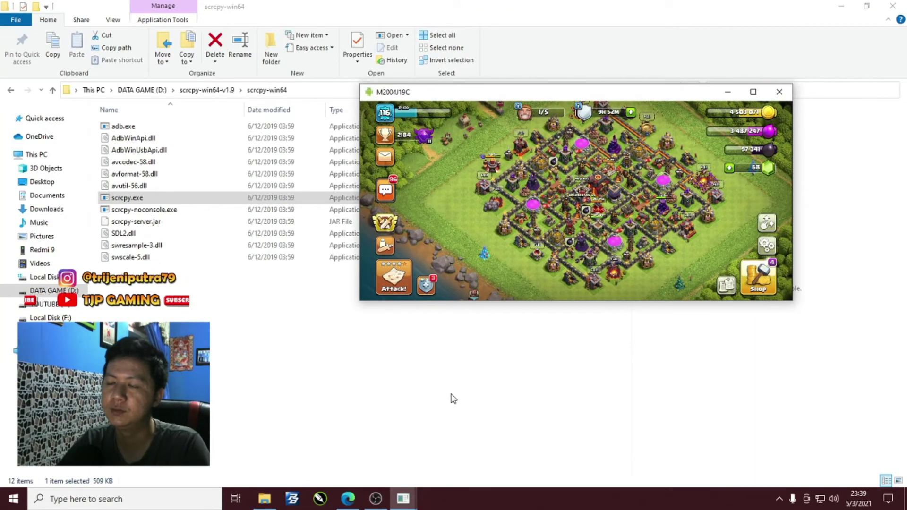
# - Reposition the M2004J19C phone window so the entire portrait lock screen fits on the desktop
pyautogui.moveTo(586, 97); pyautogui.dragTo(536, 126)
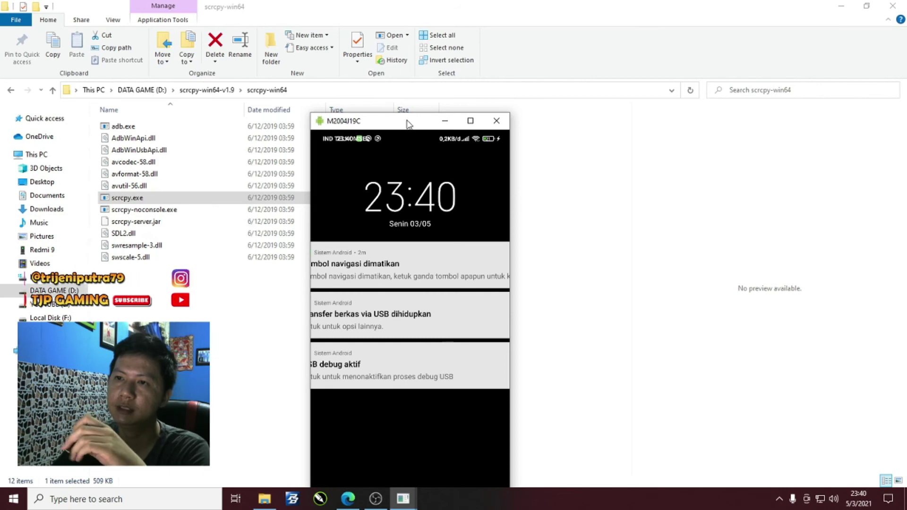
pyautogui.moveTo(403, 128); pyautogui.dragTo(663, 82)
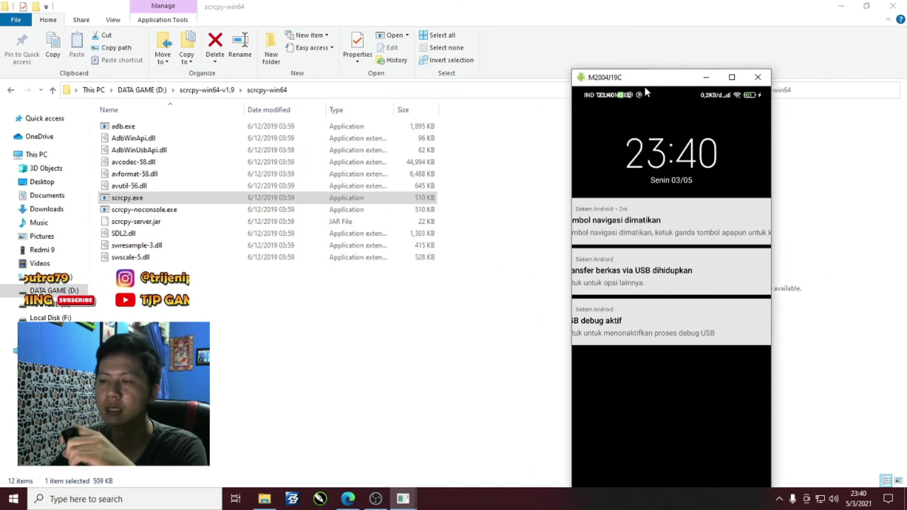
pyautogui.moveTo(661, 81); pyautogui.dragTo(651, 30)
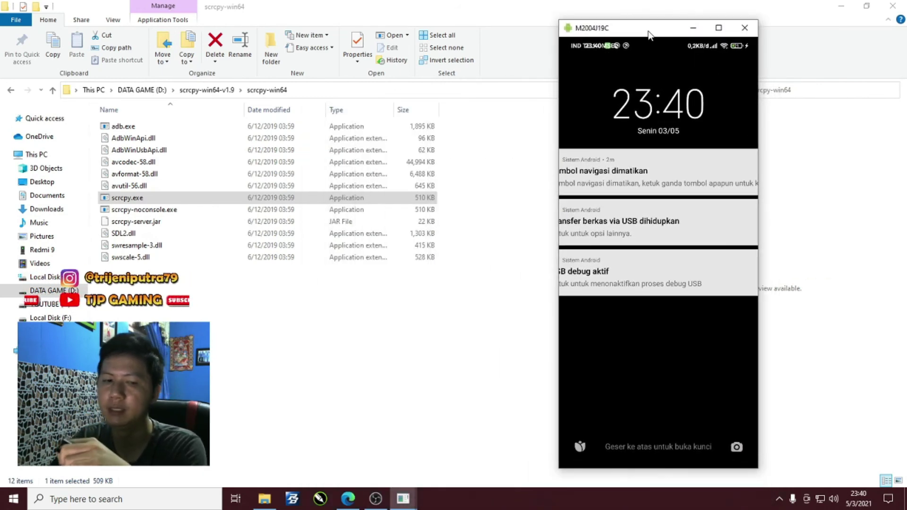